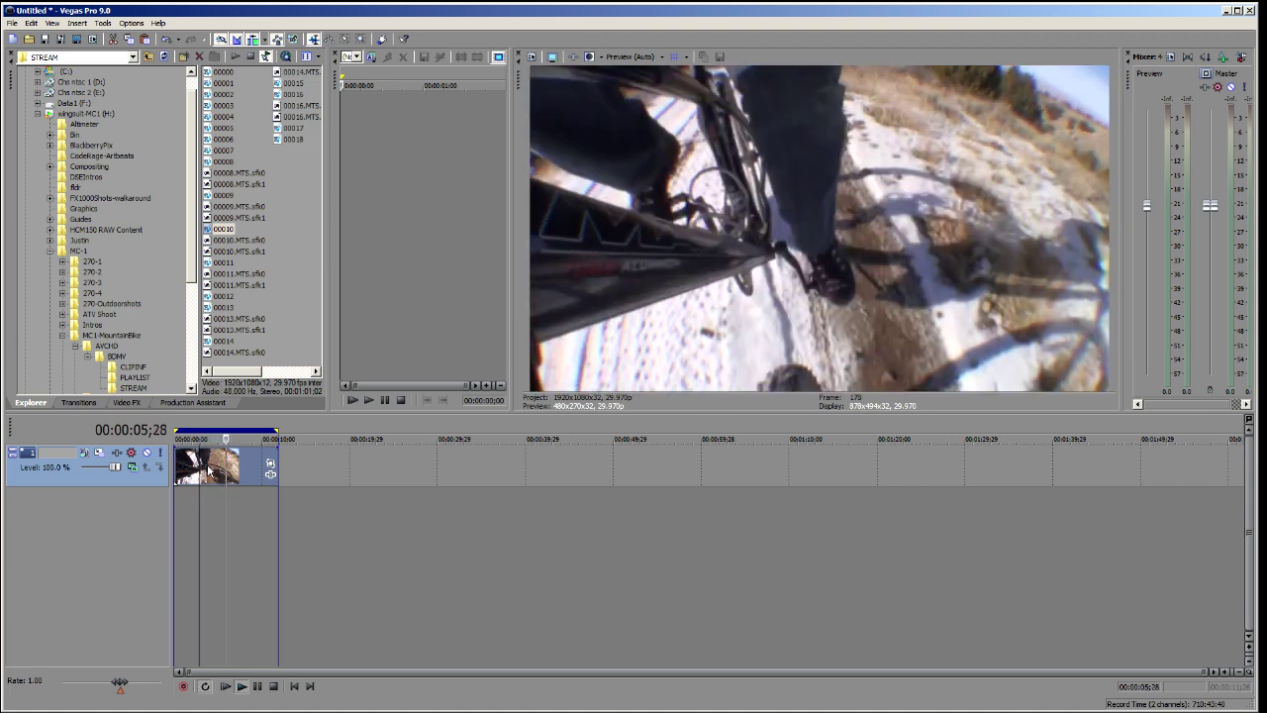
Add a velocity envelope to the bike clip and pull it down to about 24%.
{"action": "right_click", "coordinate": [208, 467]}
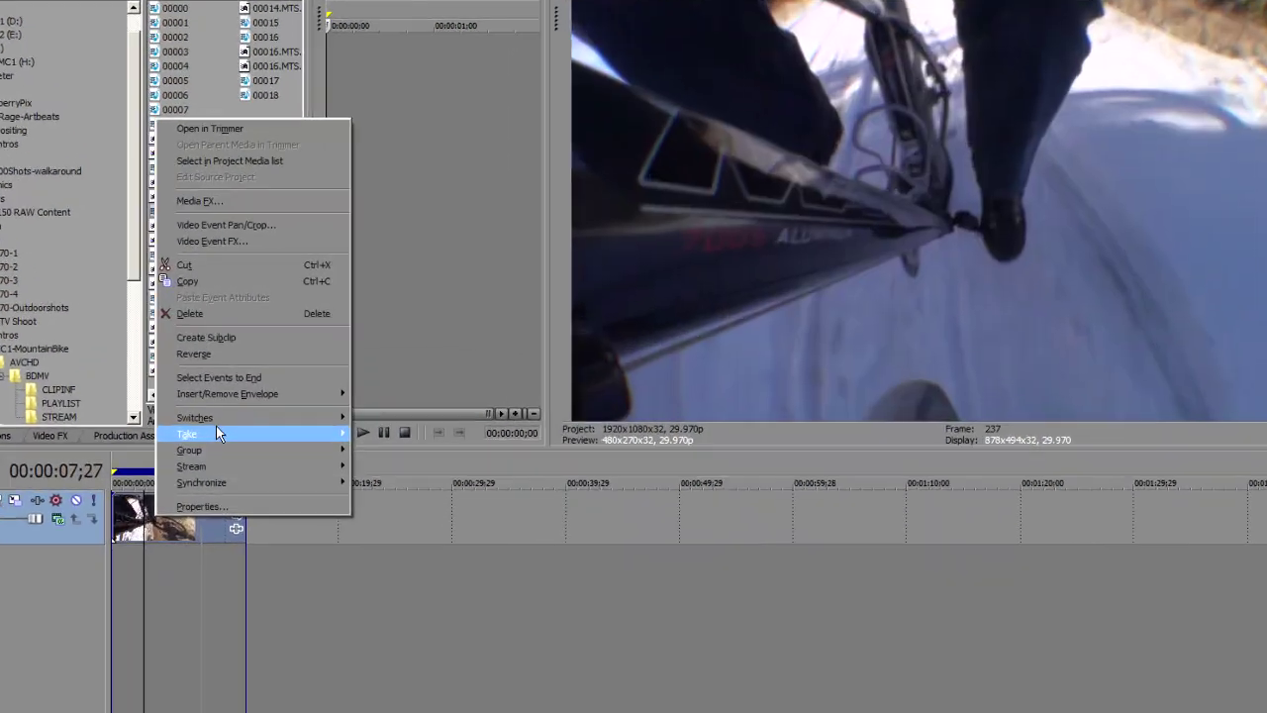
{"action": "mouse_move", "coordinate": [256, 368]}
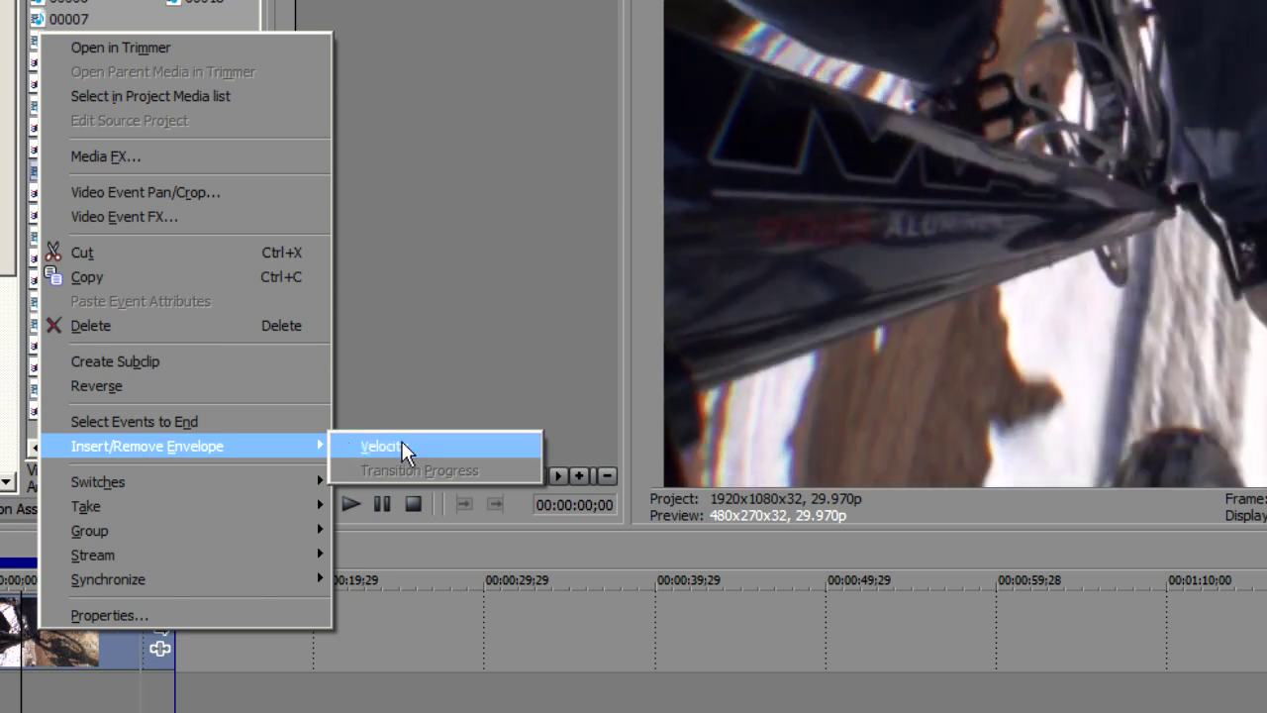
{"action": "left_click", "coordinate": [402, 447]}
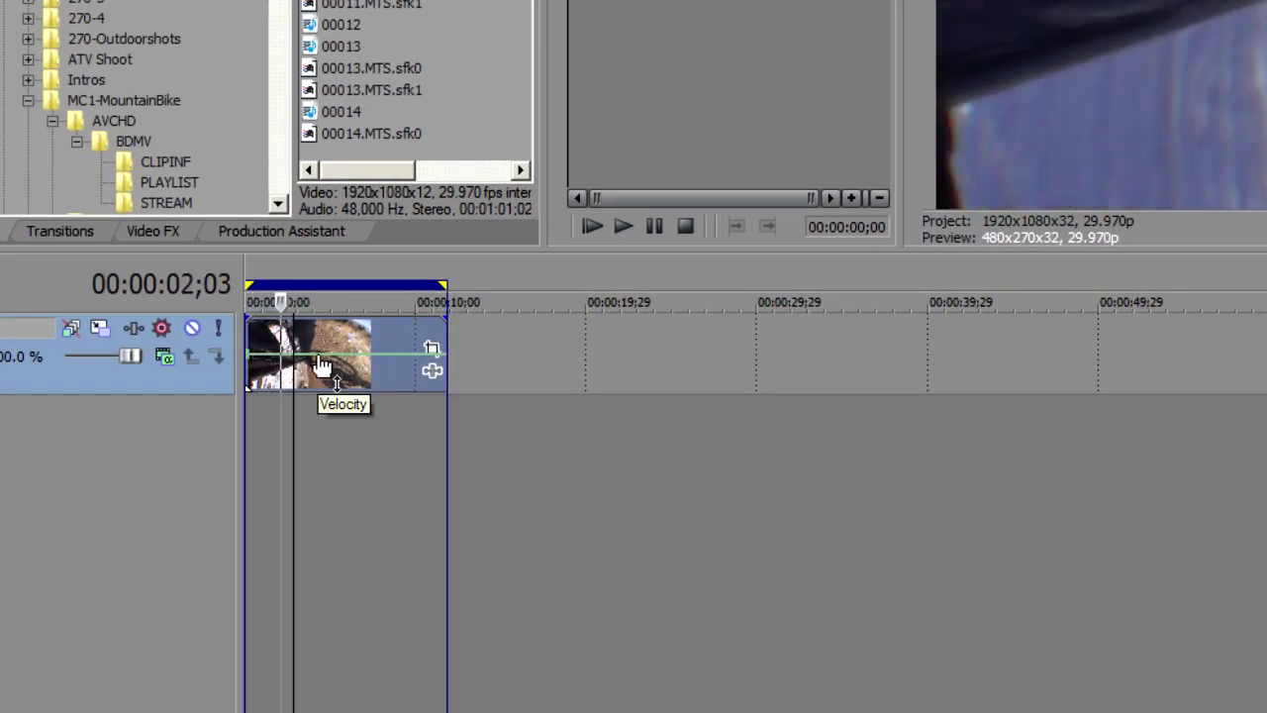
{"action": "left_click_drag", "start_coordinate": [321, 367], "coordinate": [319, 379]}
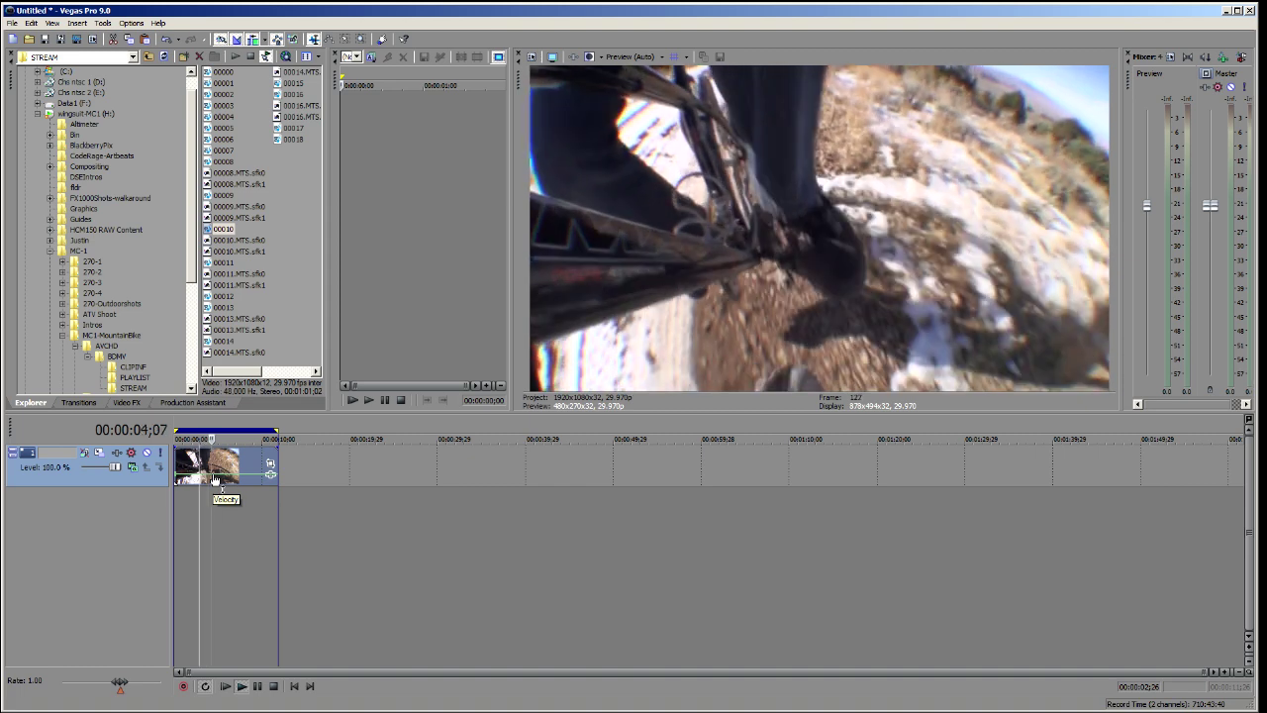
Raise the velocity envelope to 134% near four seconds and drop it to about -3% near six.
{"action": "left_click_drag", "start_coordinate": [215, 480], "coordinate": [217, 468]}
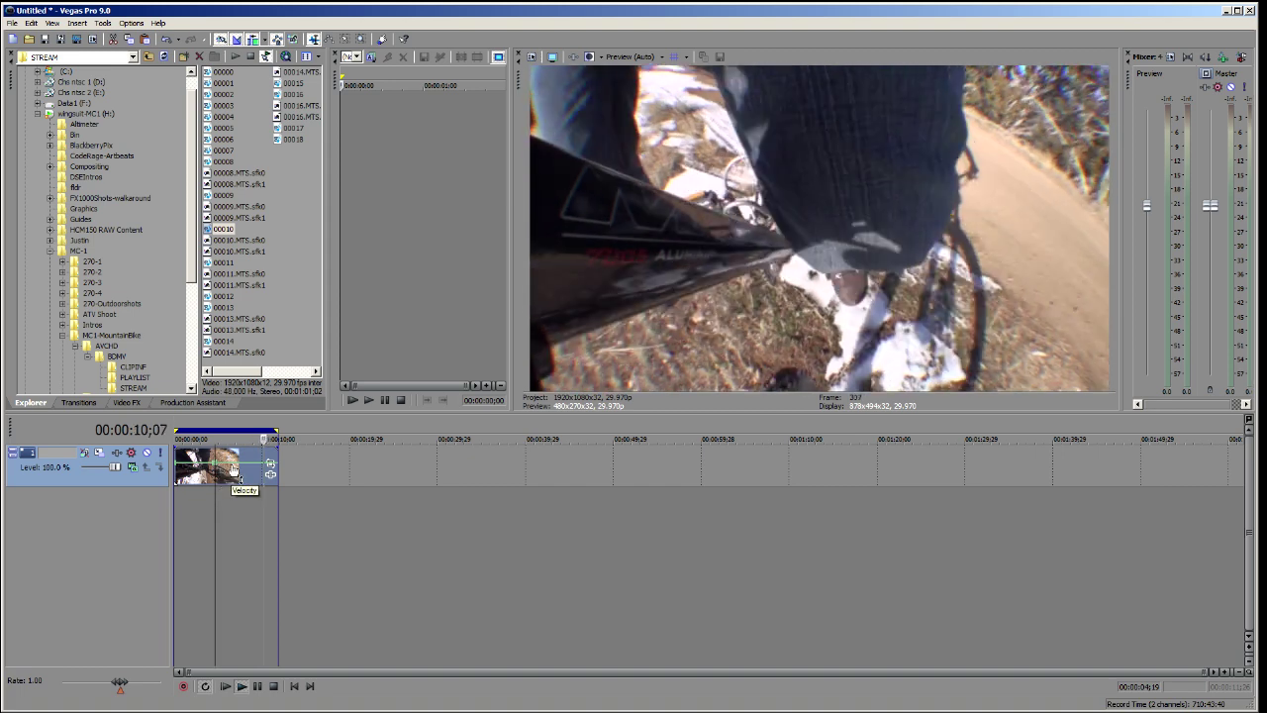
{"action": "left_click_drag", "start_coordinate": [234, 469], "coordinate": [237, 479]}
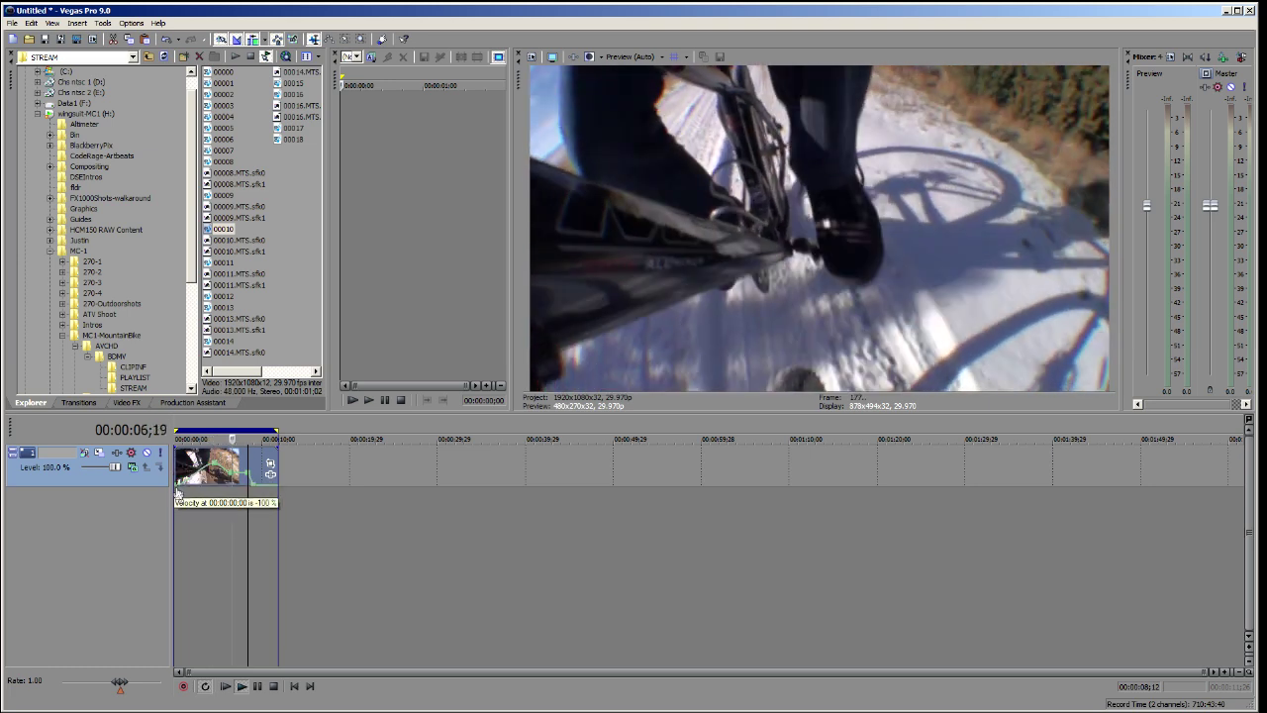
Give the velocity envelope segment a Slow Fade curve, then switch it to another fade type.
{"action": "right_click", "coordinate": [176, 490]}
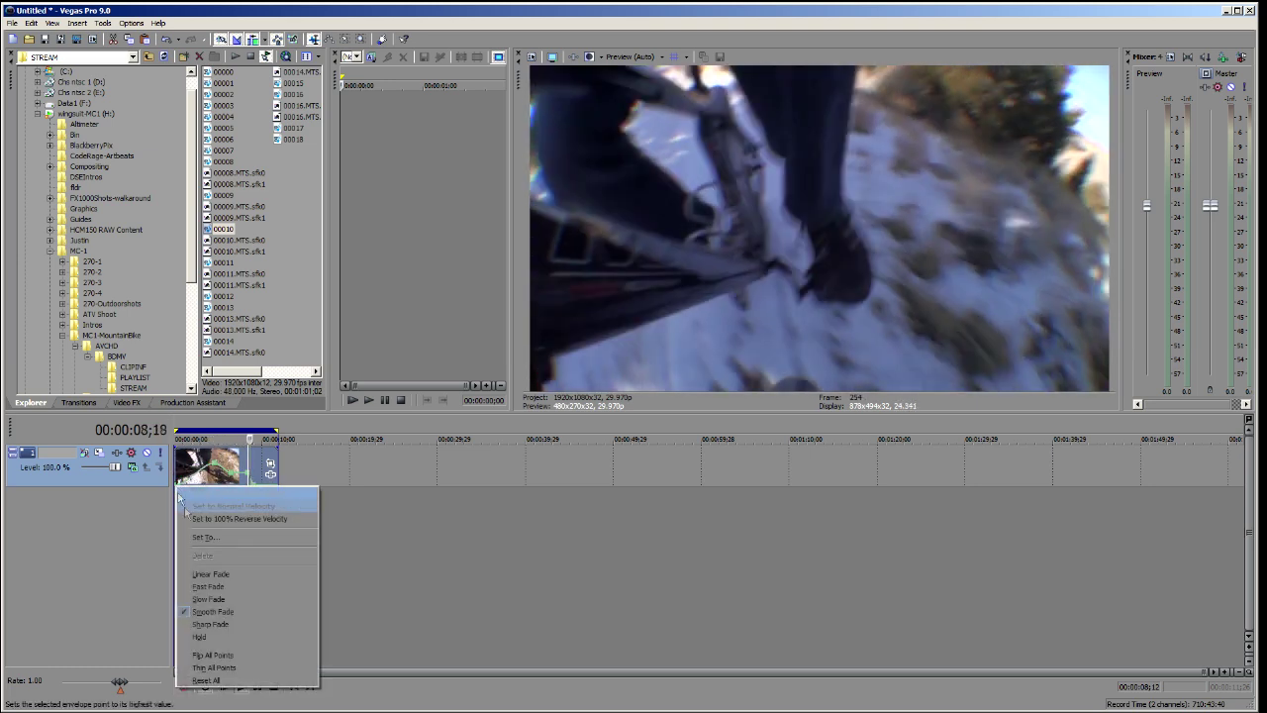
{"action": "left_click", "coordinate": [201, 599]}
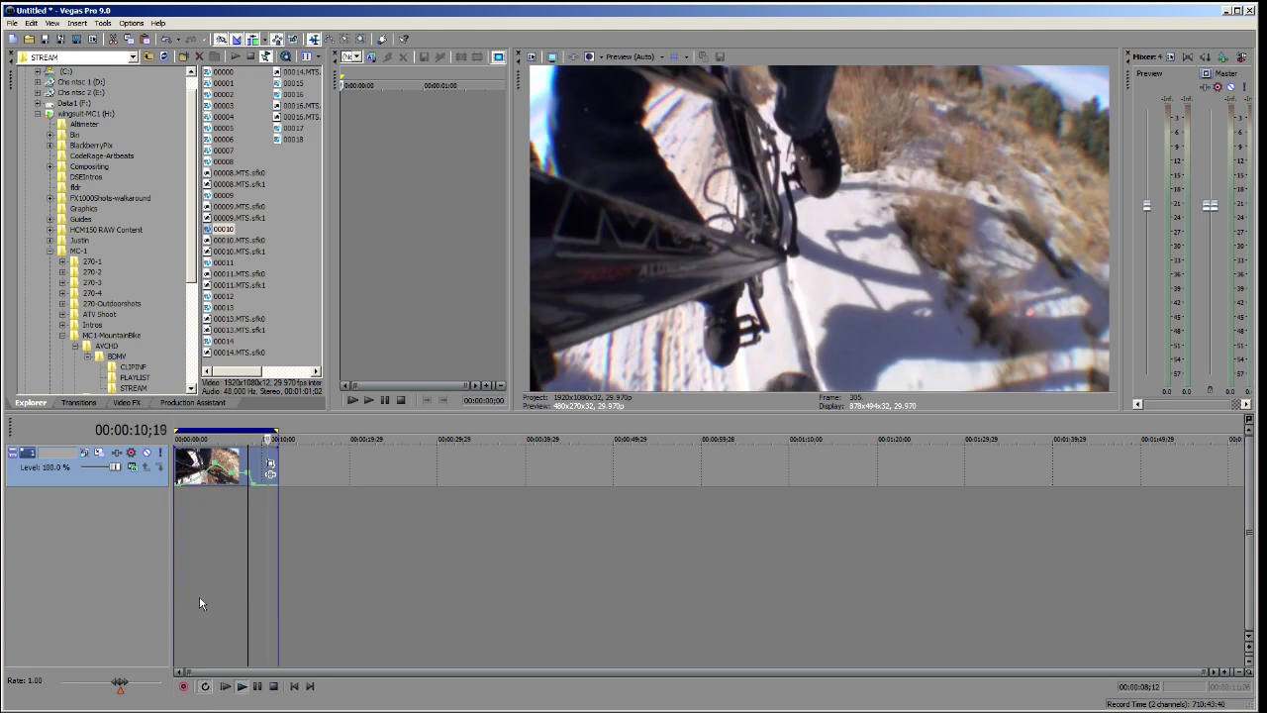
{"action": "right_click", "coordinate": [176, 489]}
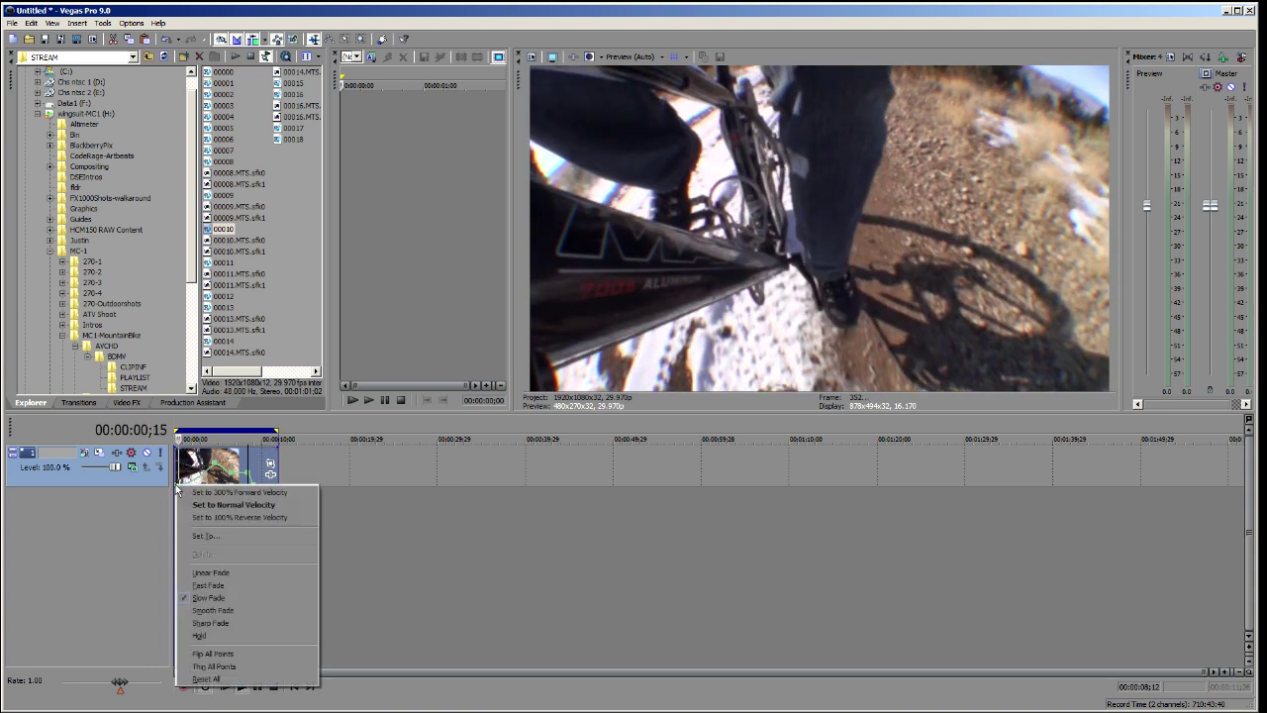
{"action": "left_click", "coordinate": [207, 581]}
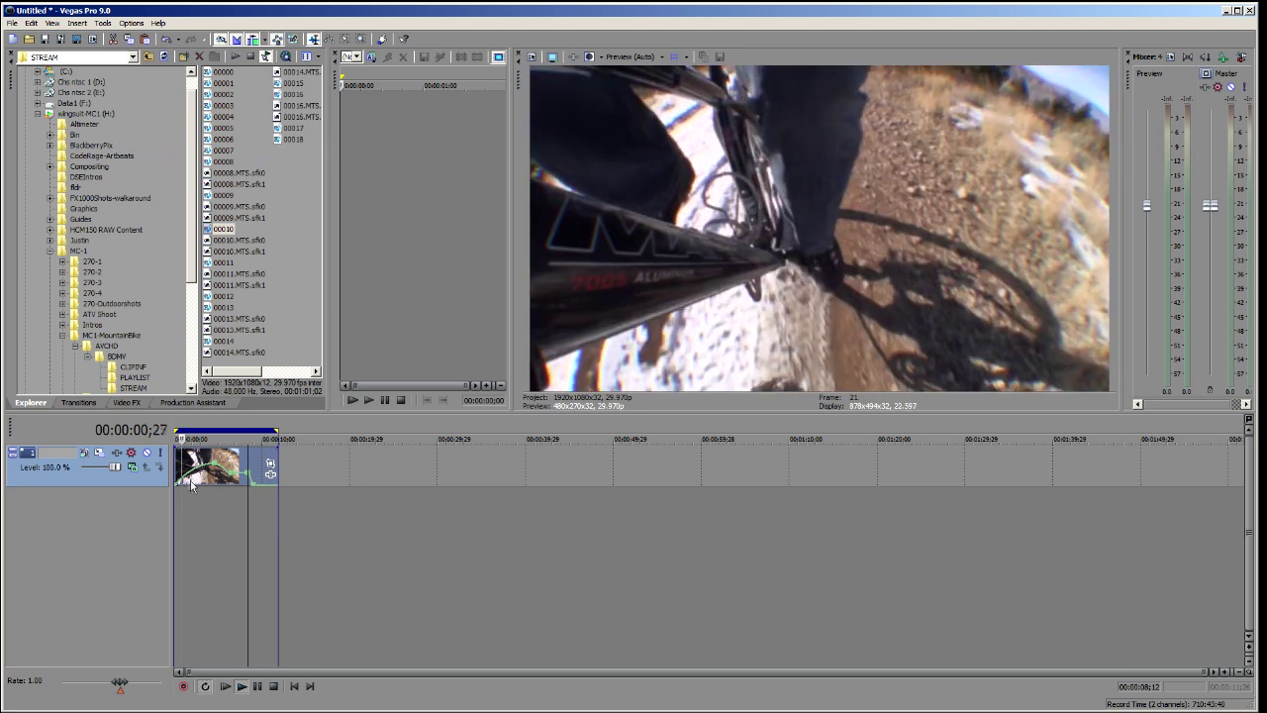
Remove the velocity envelope from the bike clip.
{"action": "right_click", "coordinate": [196, 482]}
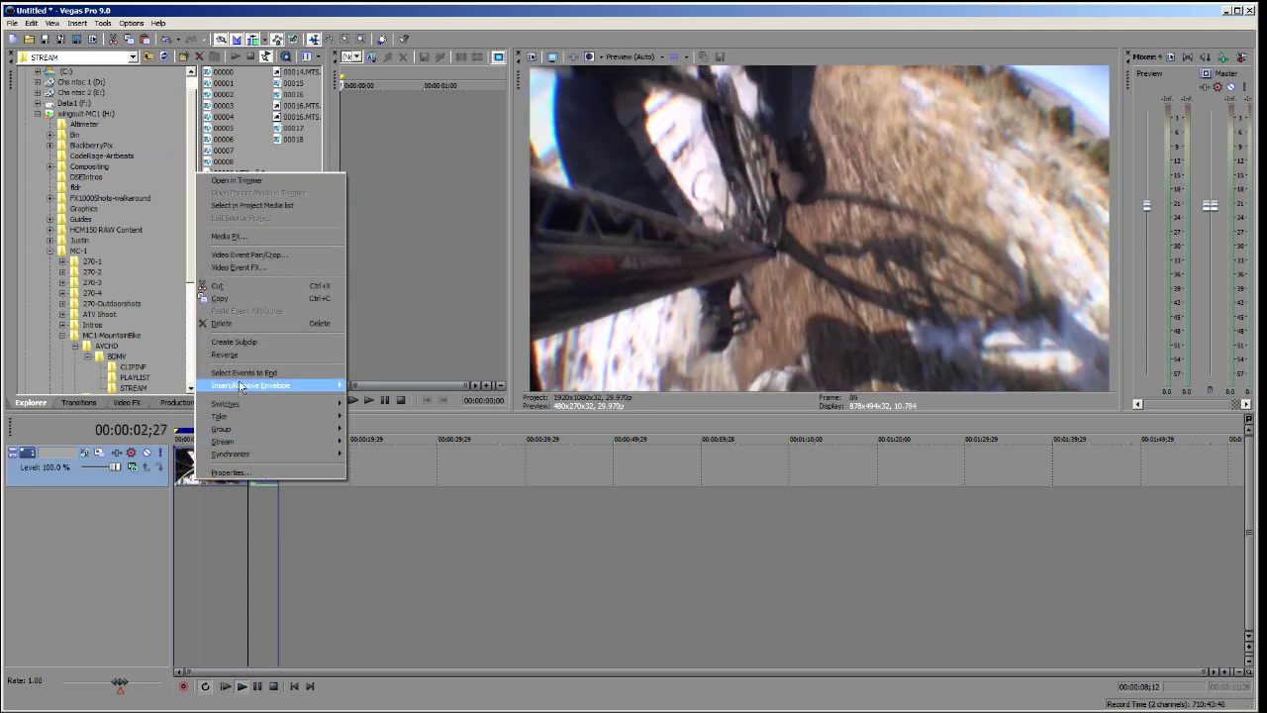
{"action": "mouse_move", "coordinate": [259, 385]}
{"action": "left_click", "coordinate": [381, 386]}
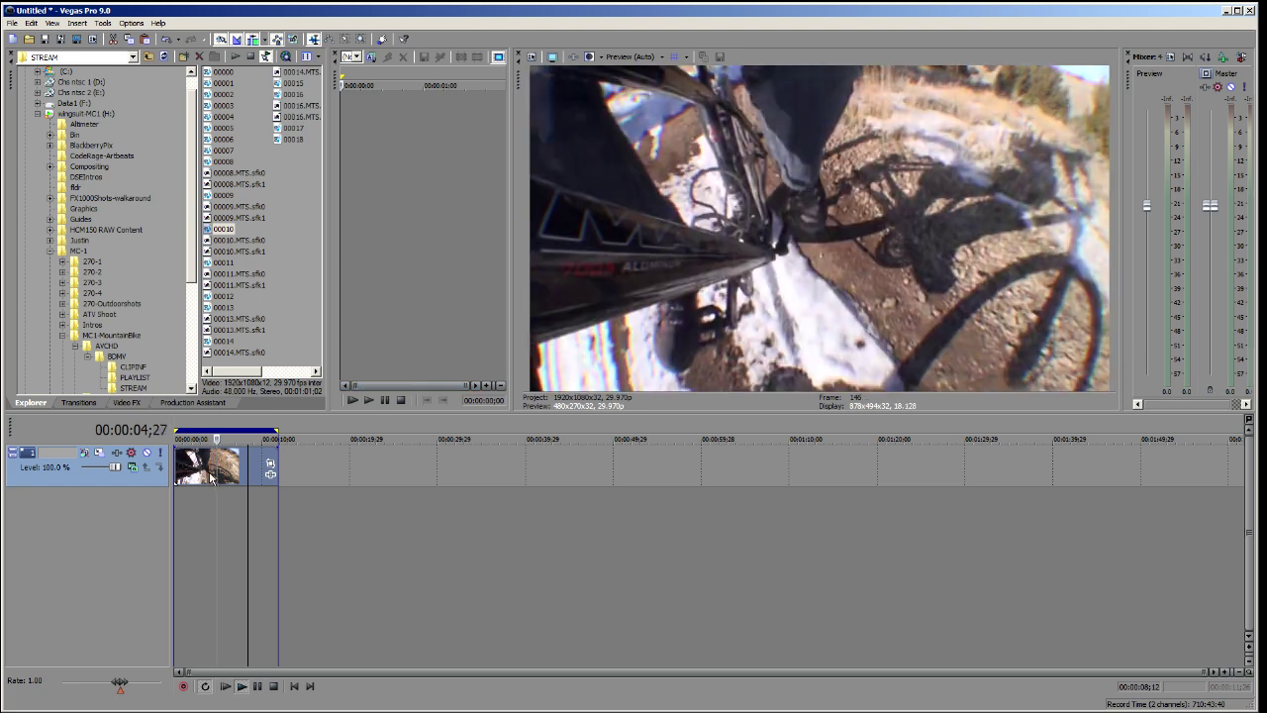
Set the bike clip's playback rate to 0.50 in its Properties.
{"action": "right_click", "coordinate": [199, 468]}
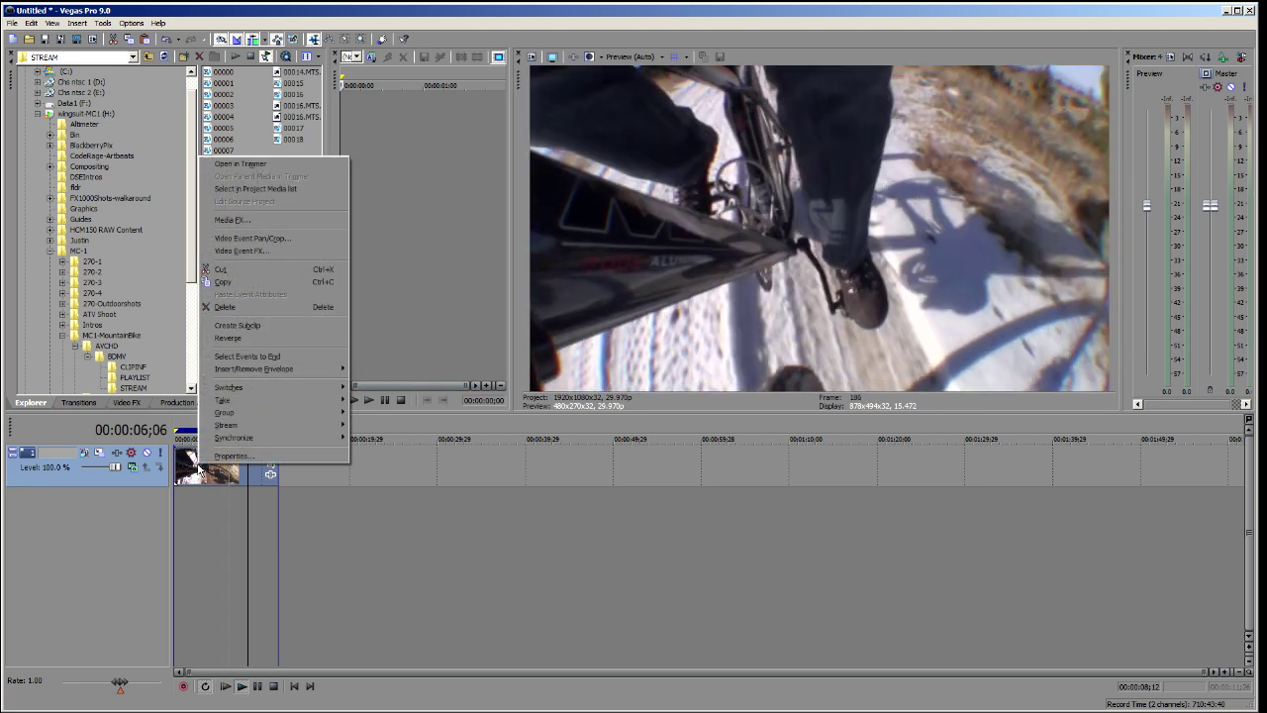
{"action": "left_click", "coordinate": [234, 455]}
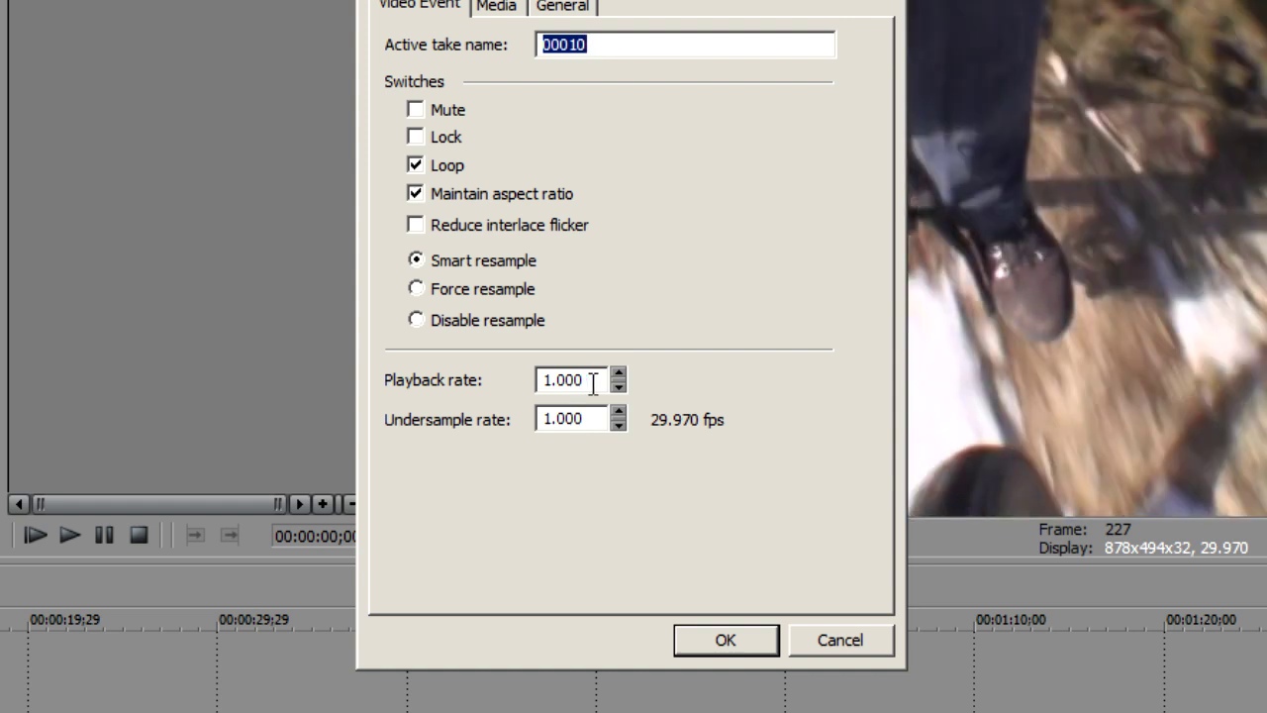
{"action": "left_click_drag", "start_coordinate": [591, 382], "coordinate": [426, 395]}
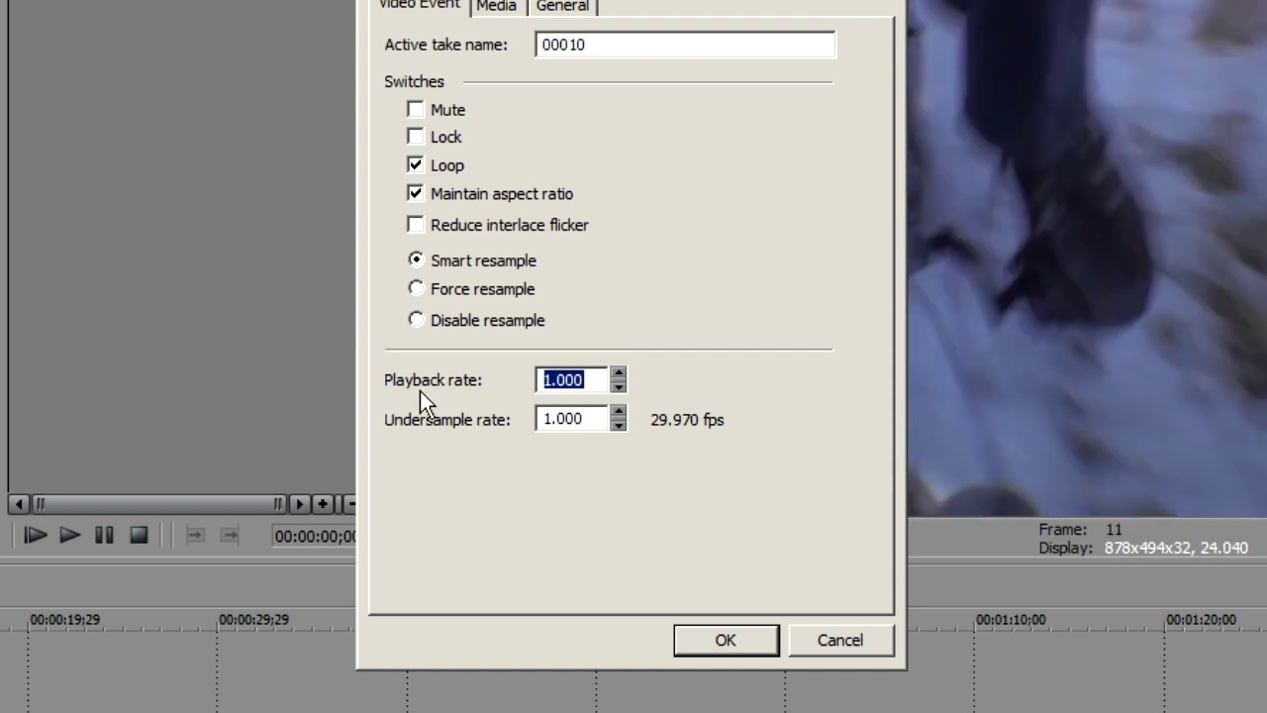
{"action": "type", "text": ".50"}
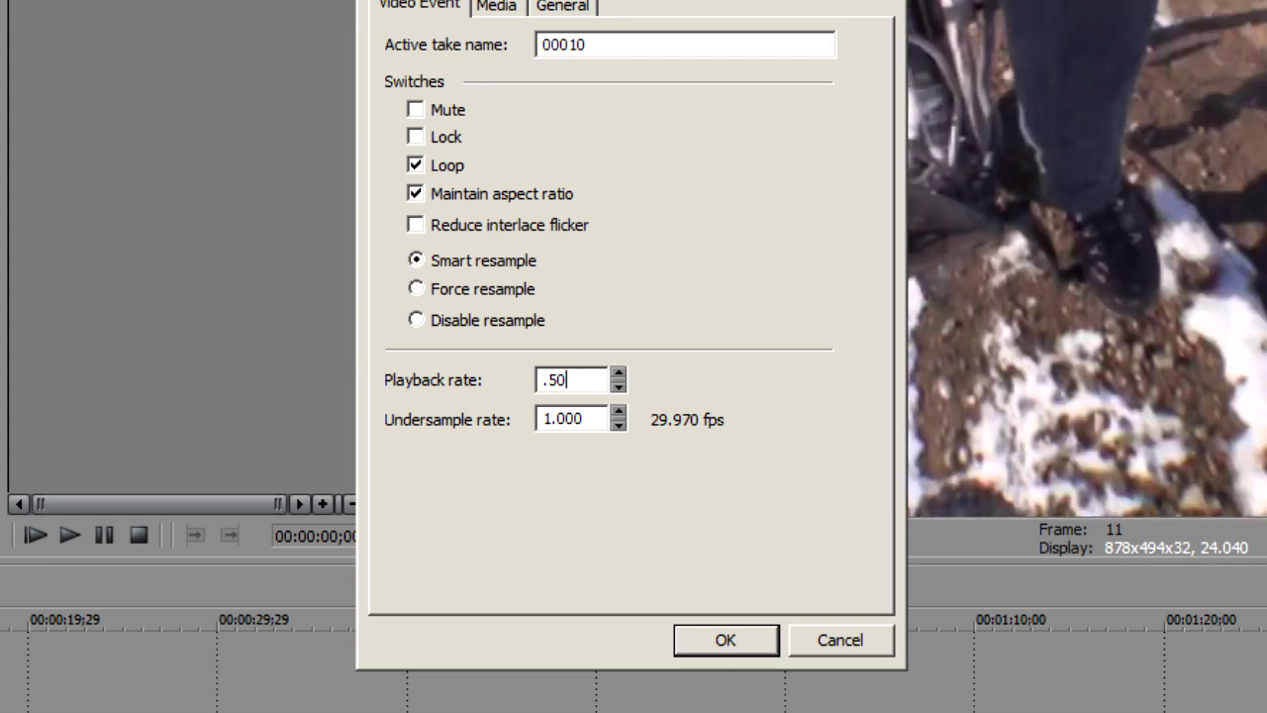
{"action": "key", "text": "Return"}
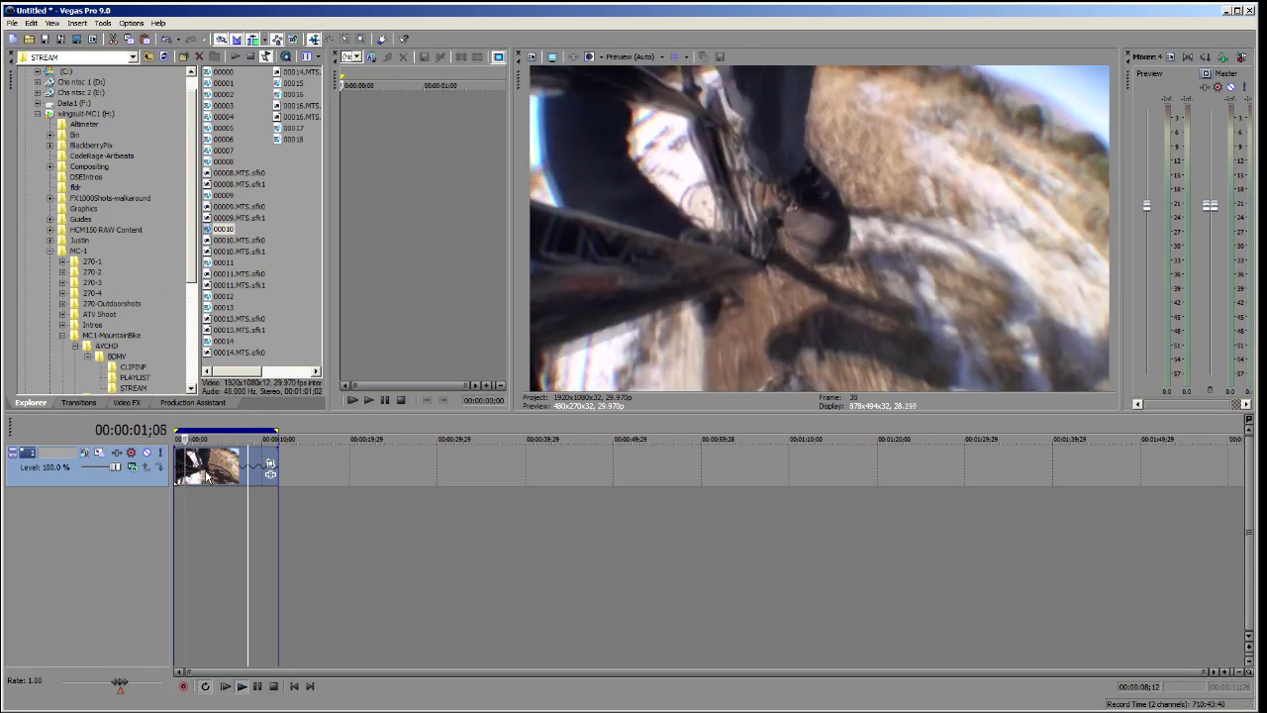
Stretch the bike clip's right edge so the footage loops, then time-select the whole event.
{"action": "left_click", "coordinate": [206, 477]}
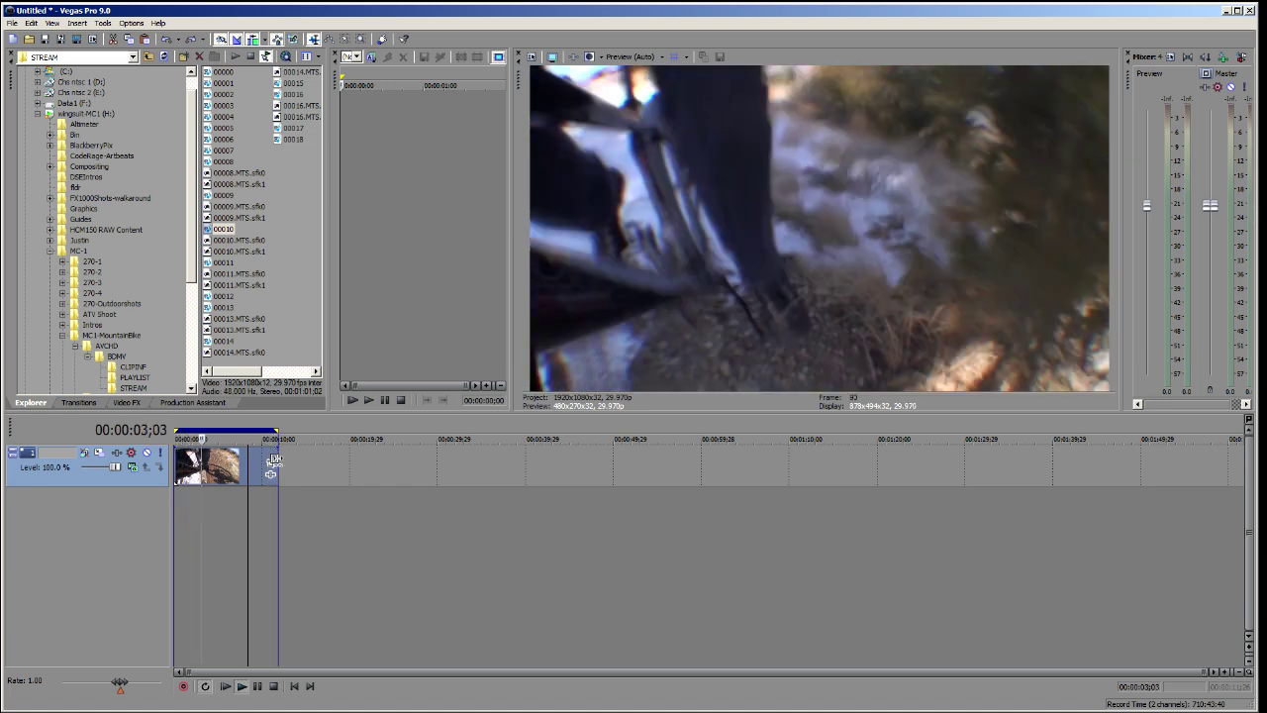
{"action": "left_click_drag", "start_coordinate": [275, 460], "coordinate": [409, 463]}
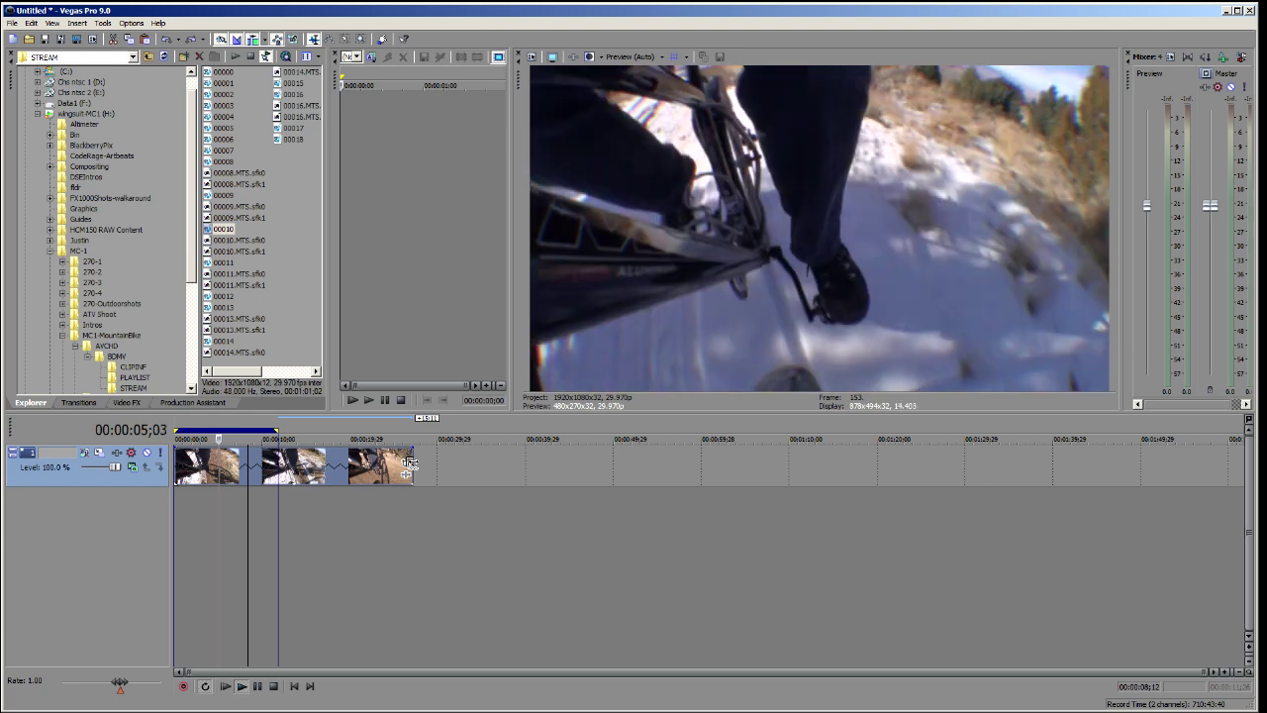
{"action": "double_click", "coordinate": [298, 466]}
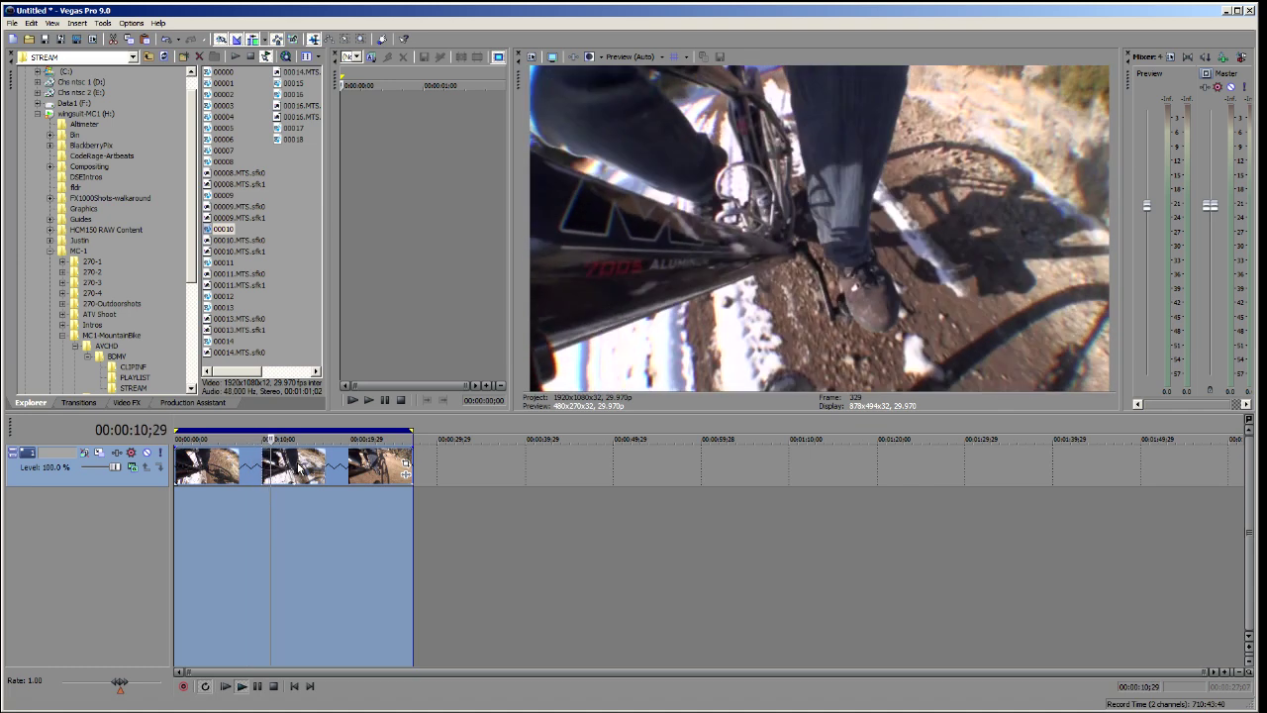
Delete the looped extension and fit the time selection to the shortened clip.
{"action": "key", "text": "s"}
{"action": "key", "text": "Delete"}
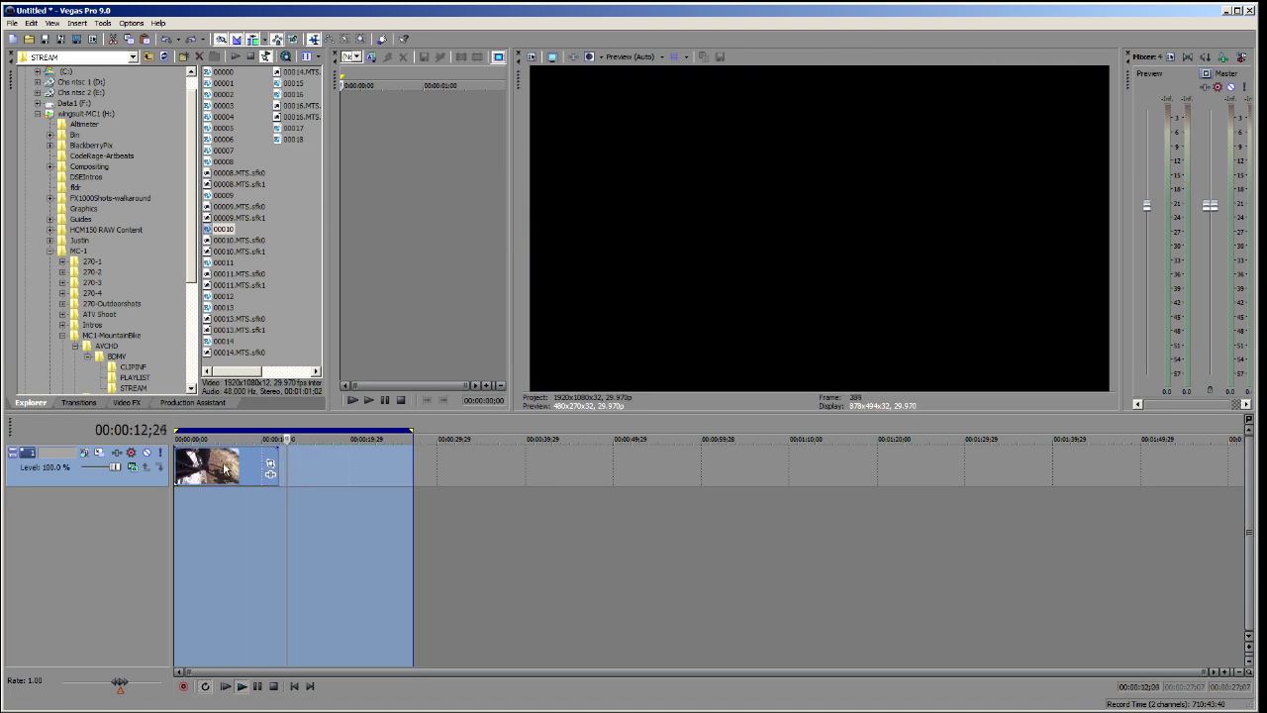
{"action": "double_click", "coordinate": [226, 469]}
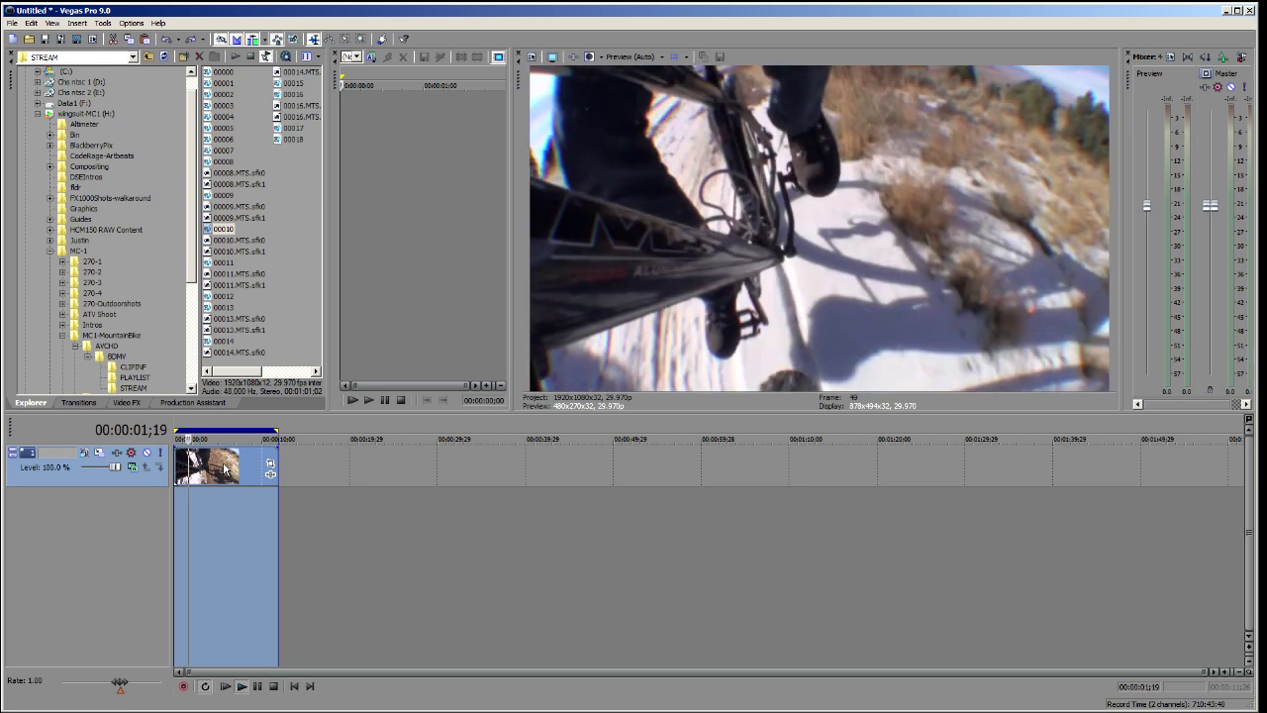
Set the clip's playback rate to 0.30 and place the playhead at 00:00:05;12.
{"action": "right_click", "coordinate": [226, 469]}
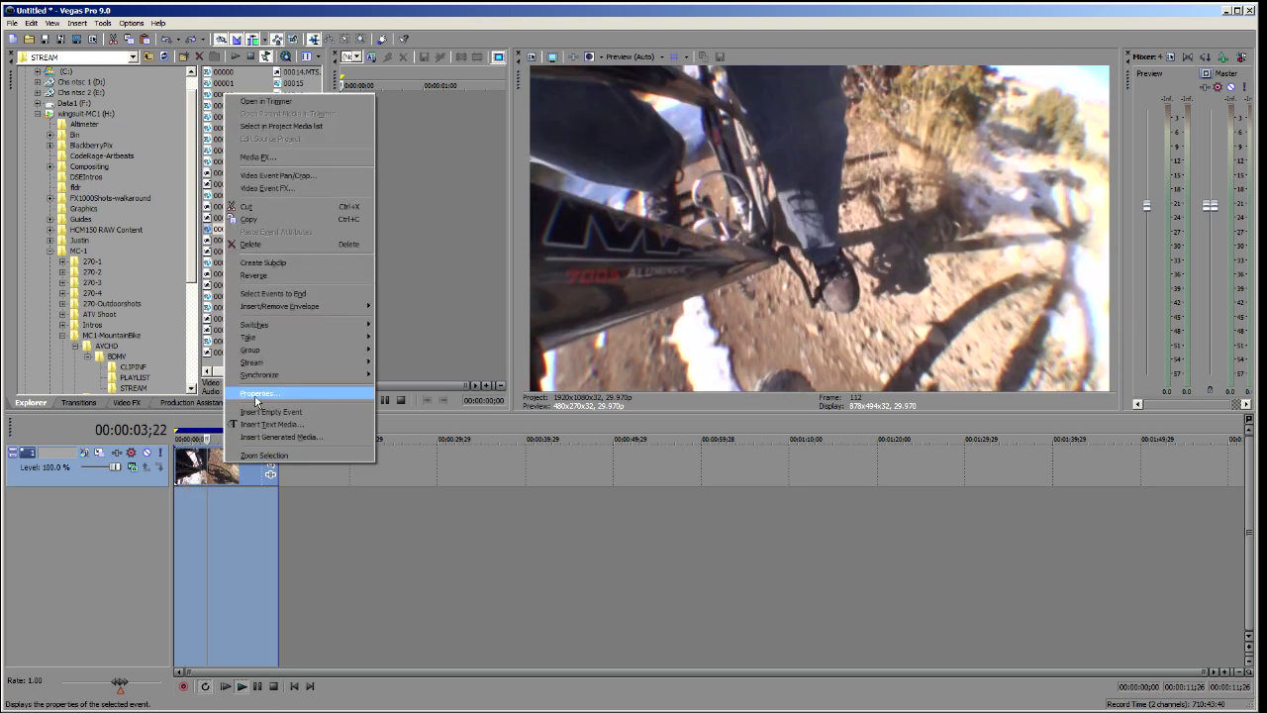
{"action": "left_click", "coordinate": [256, 393]}
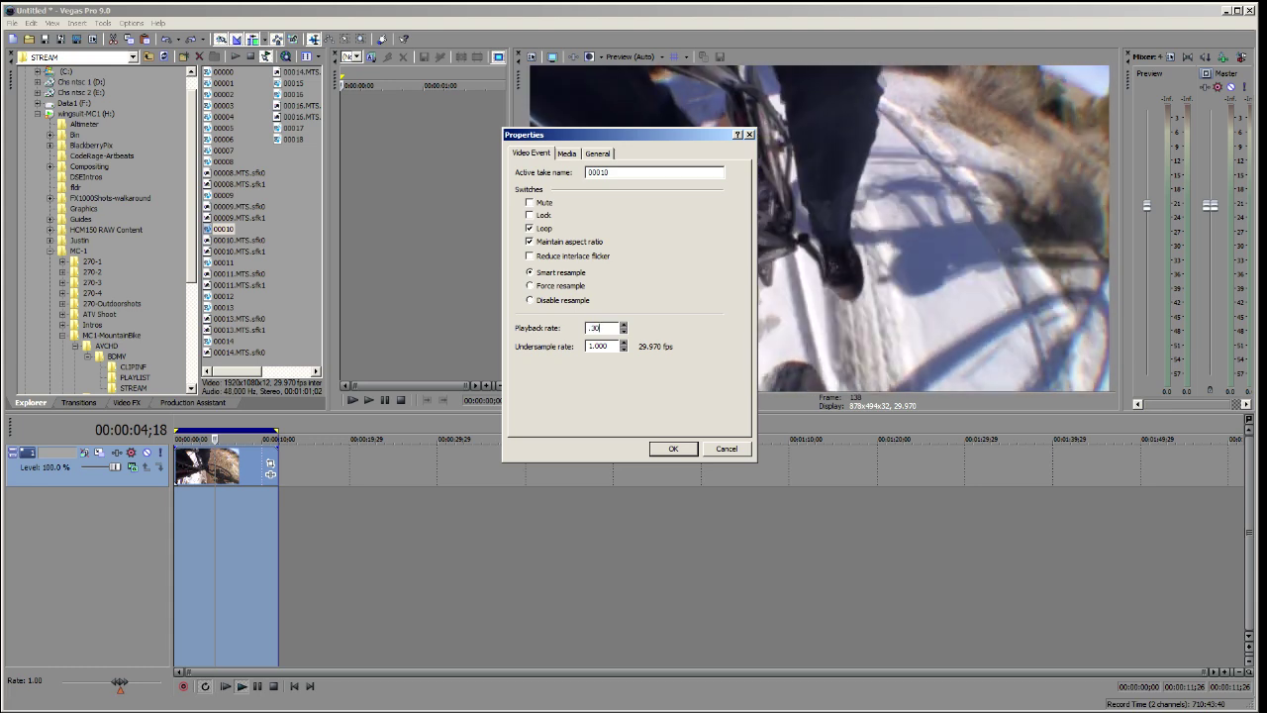
{"action": "key", "text": "Return"}
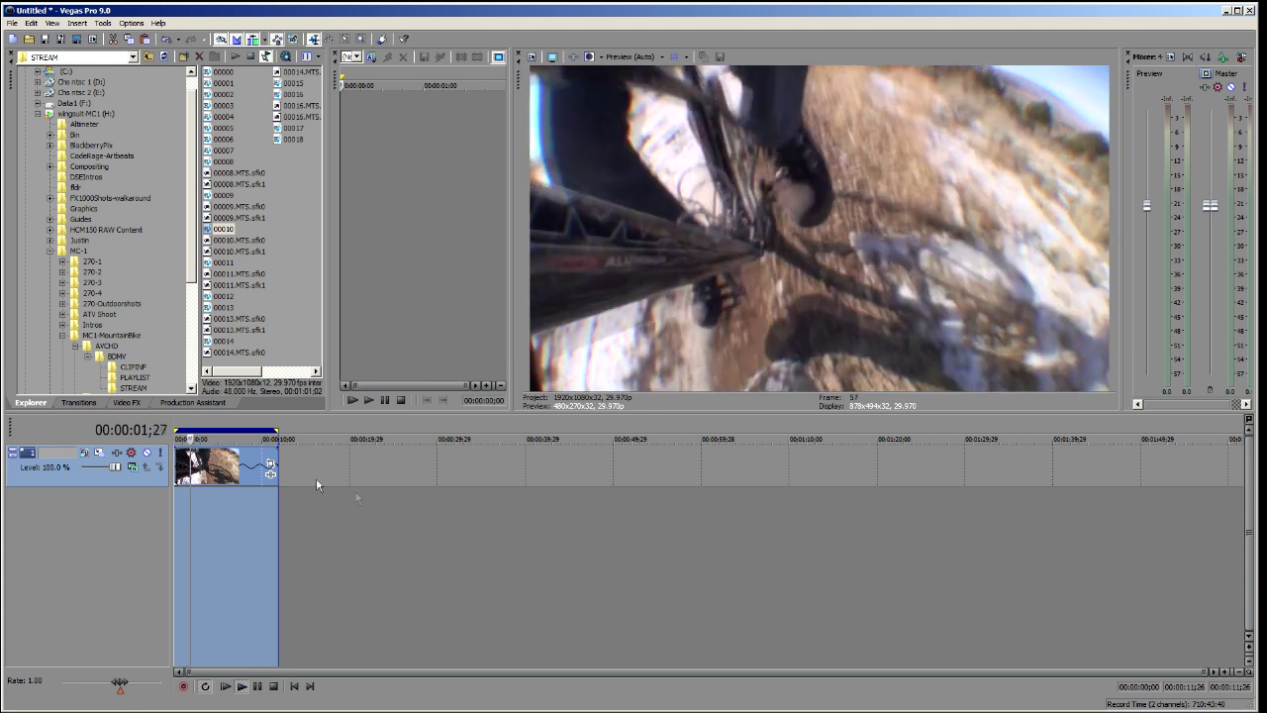
{"action": "left_click", "coordinate": [222, 476]}
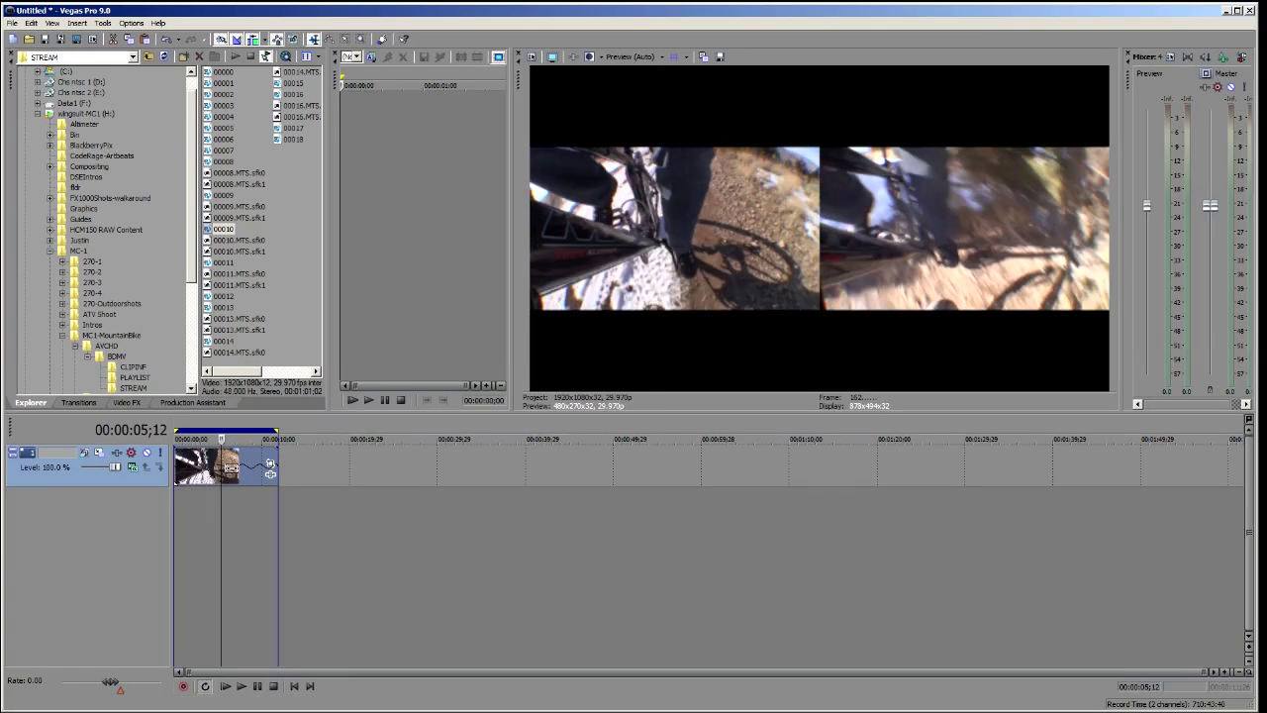
Slip the bike clip's footage to new in/out points, then play it from the start.
{"action": "mouse_move", "coordinate": [230, 467]}
{"action": "left_mouse_down"}
{"action": "mouse_move", "coordinate": [242, 471]}
{"action": "mouse_move", "coordinate": [211, 478]}
{"action": "mouse_move", "coordinate": [247, 478]}
{"action": "left_mouse_up"}
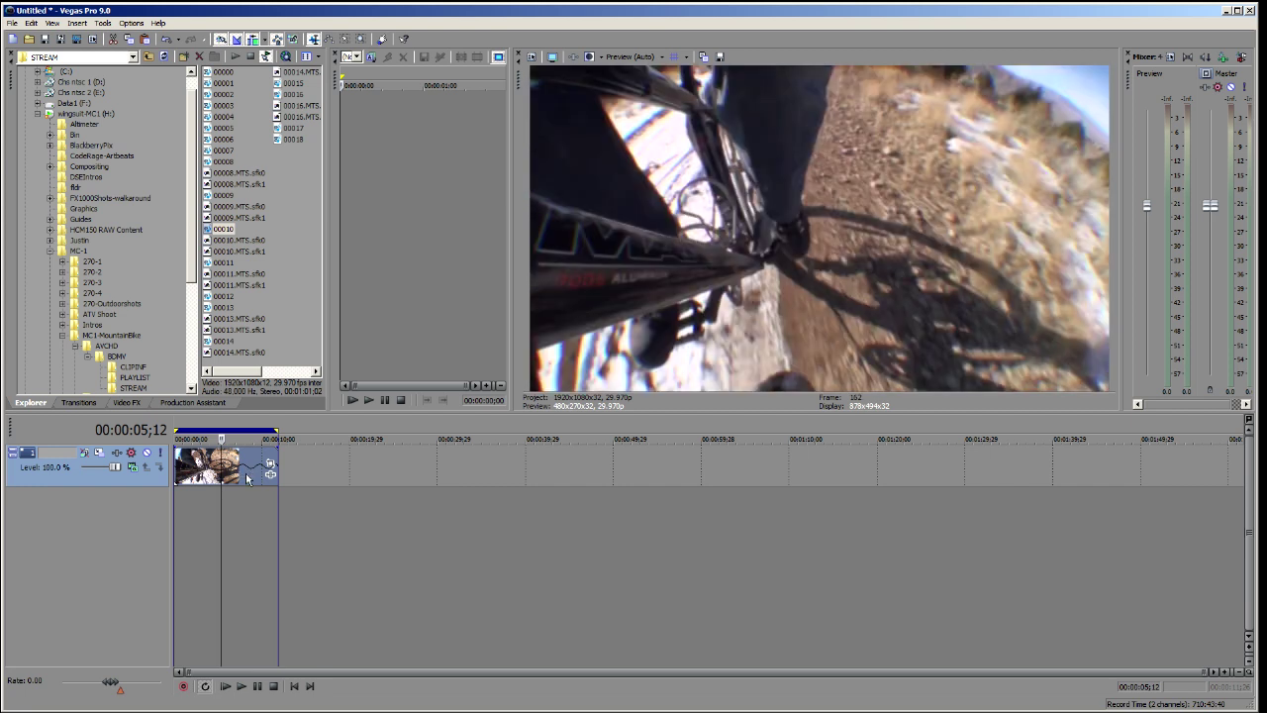
{"action": "left_click", "coordinate": [235, 482]}
{"action": "key", "text": "Home"}
{"action": "key", "text": "space"}
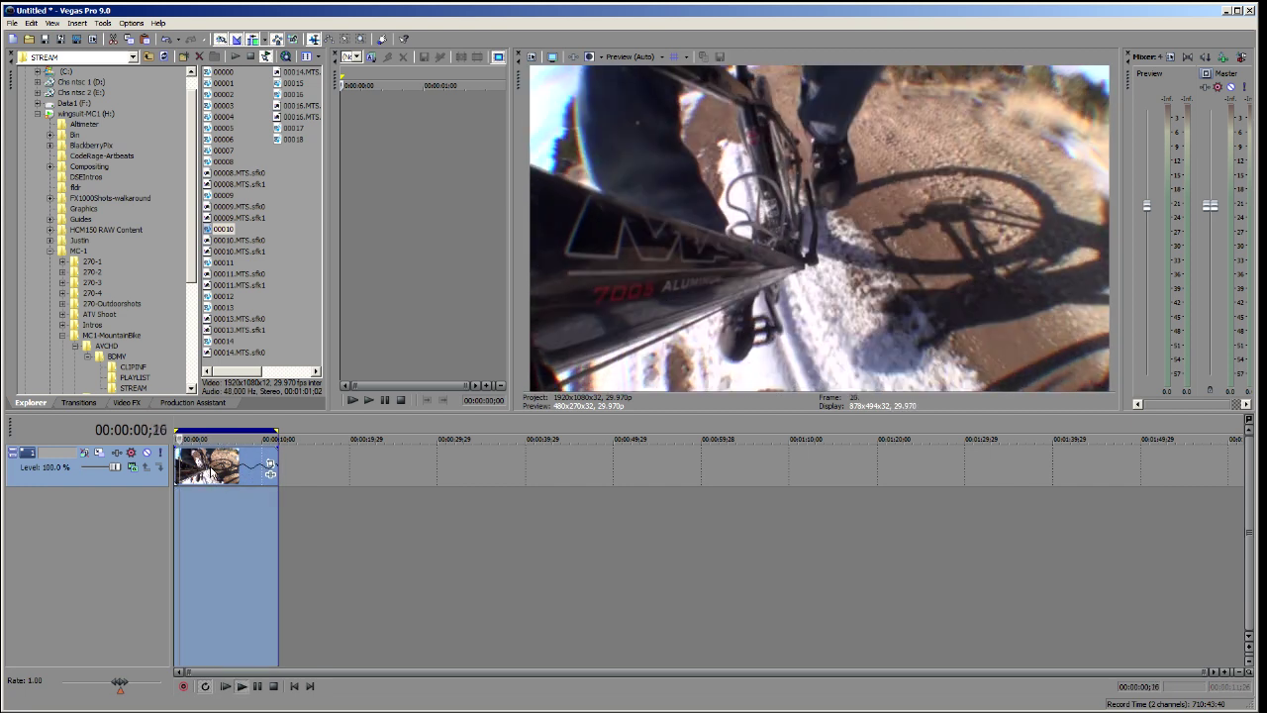